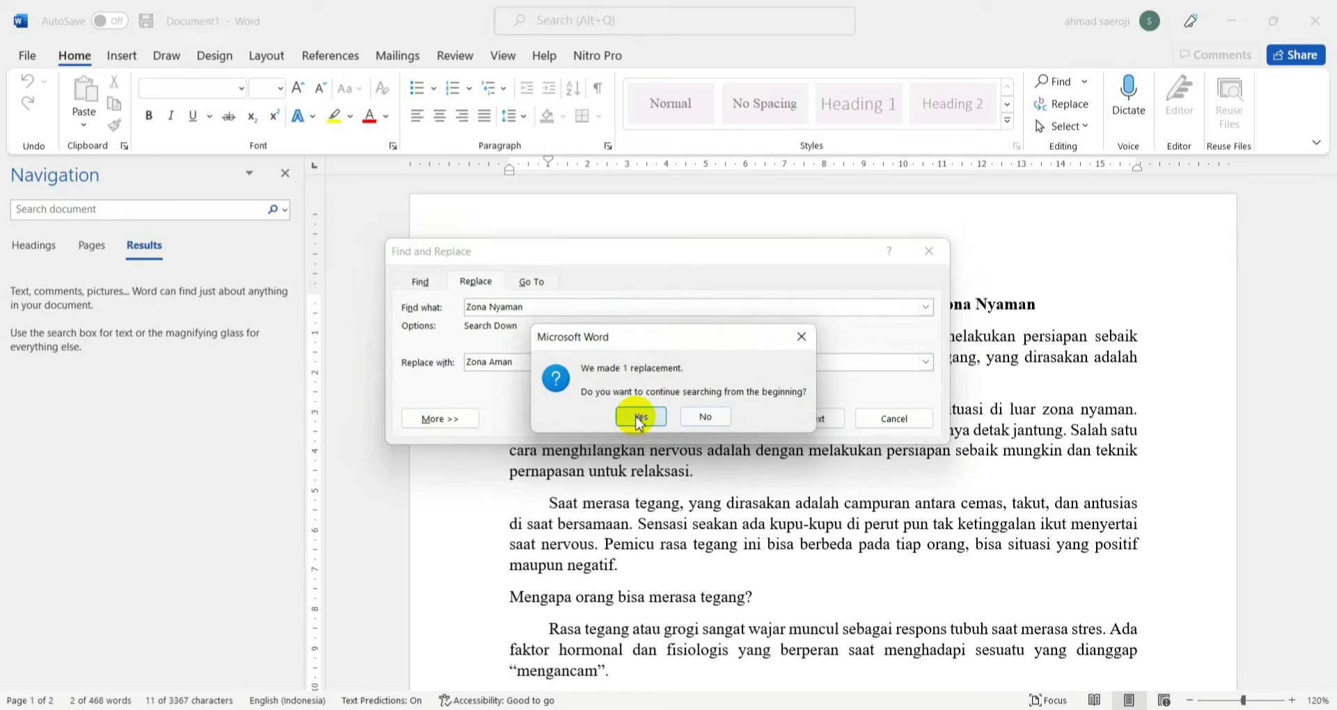
Continue the replacement from the document start, acknowledge completion, and close Find and Replace
click(639, 418)
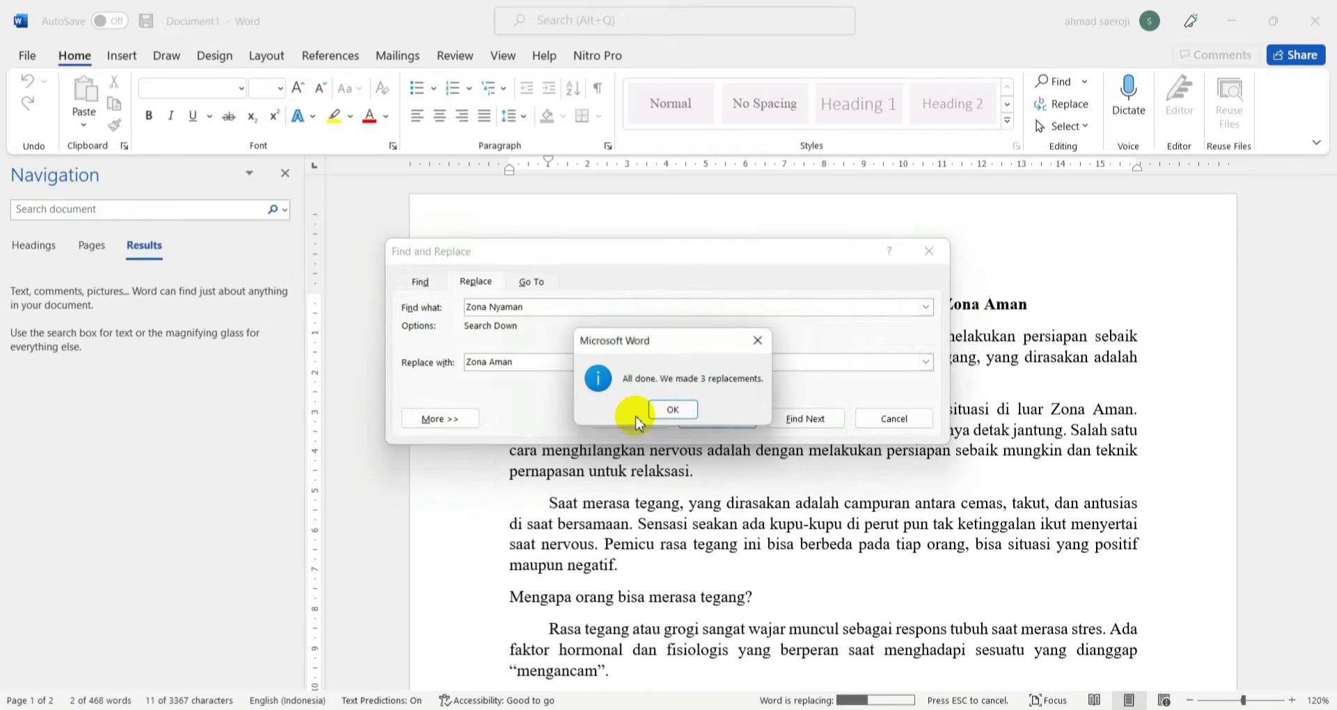
click(674, 412)
click(928, 251)
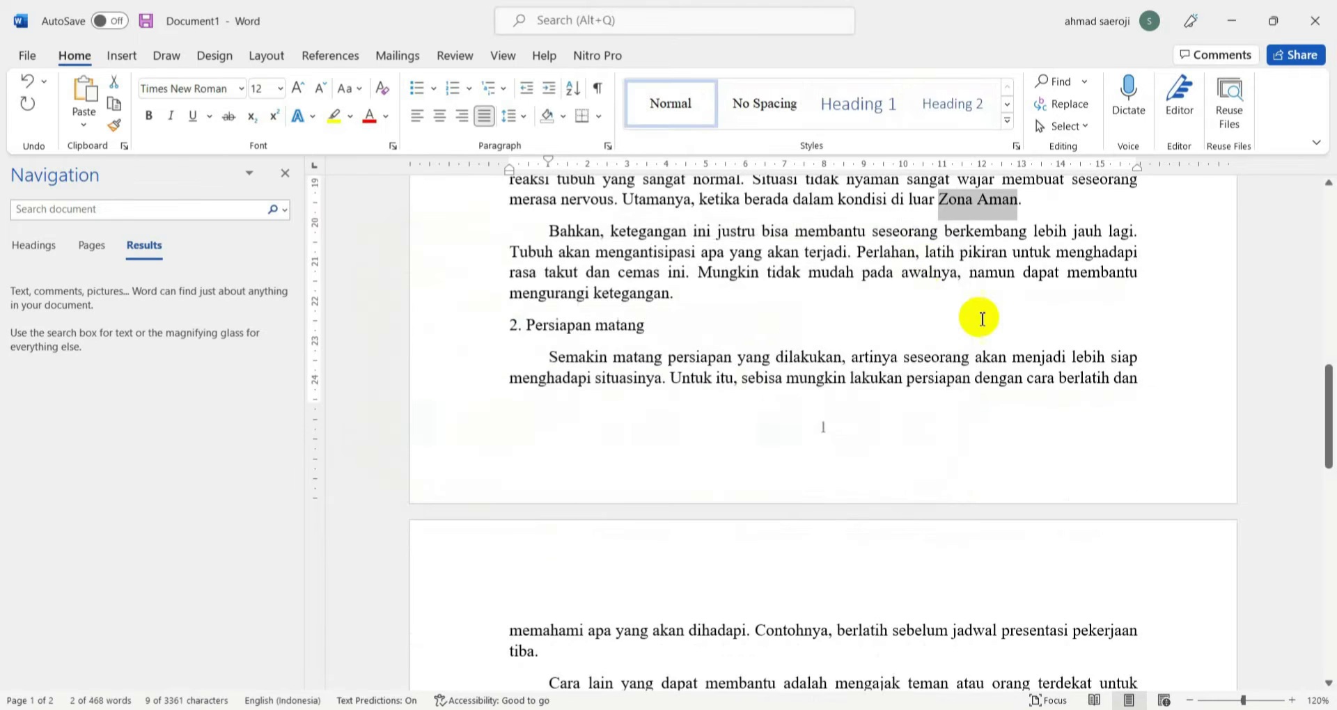
Select the new 'Zona Aman' text in the article title
scroll(989, 320, up, 5)
scroll(1003, 327, up, 5)
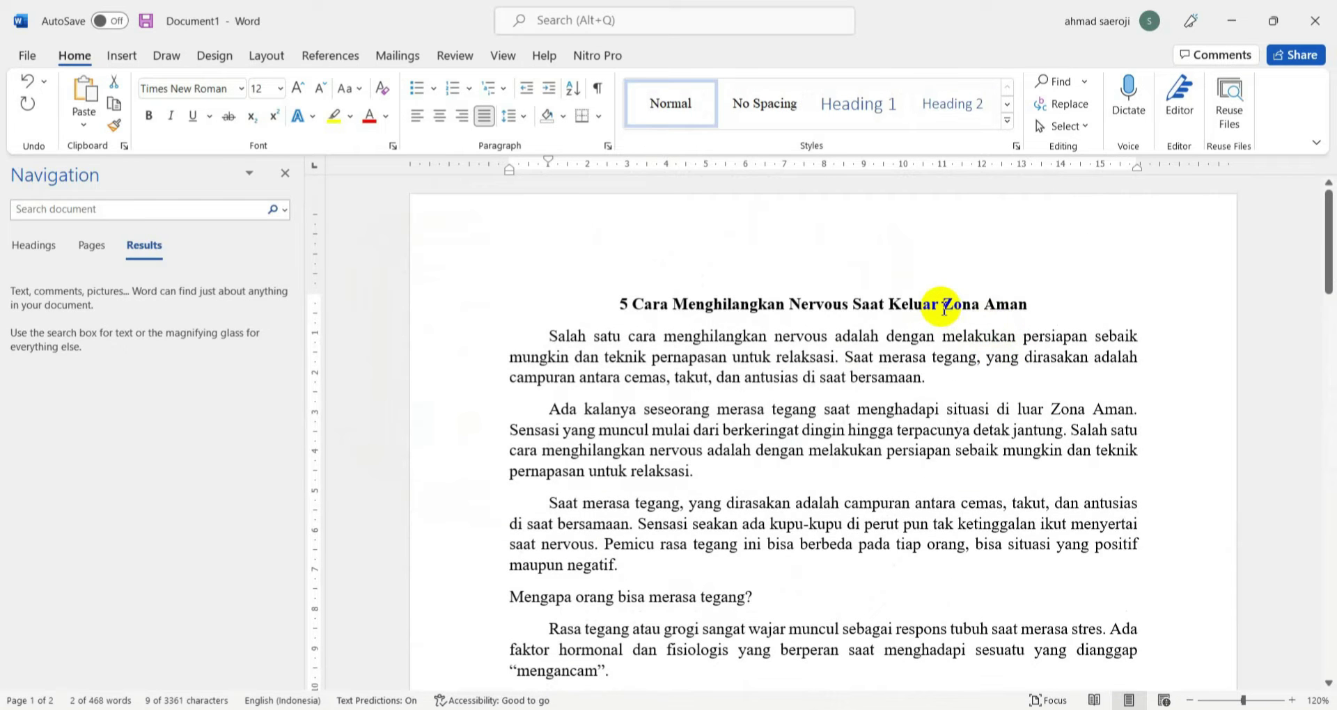
drag(945, 304, 1034, 305)
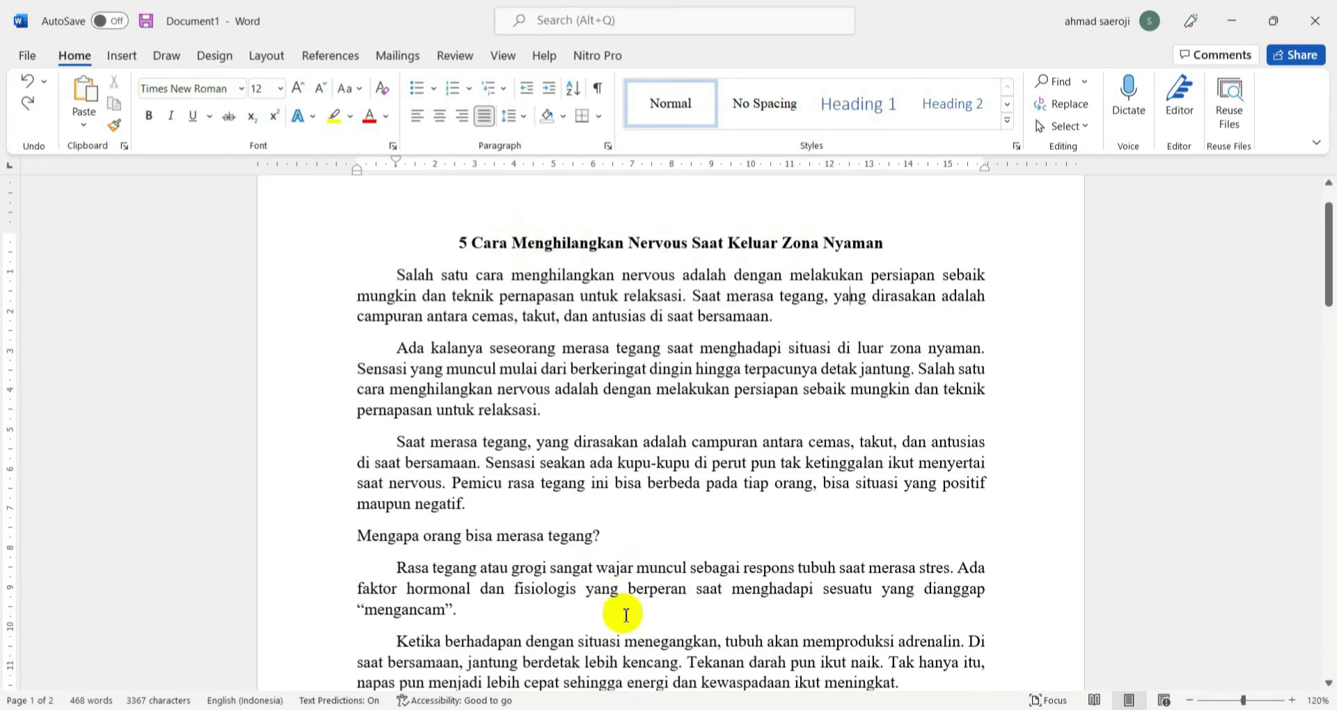
Search the article for 'Menghilangkan' from the title and review its five highlighted matches
drag(515, 245, 623, 243)
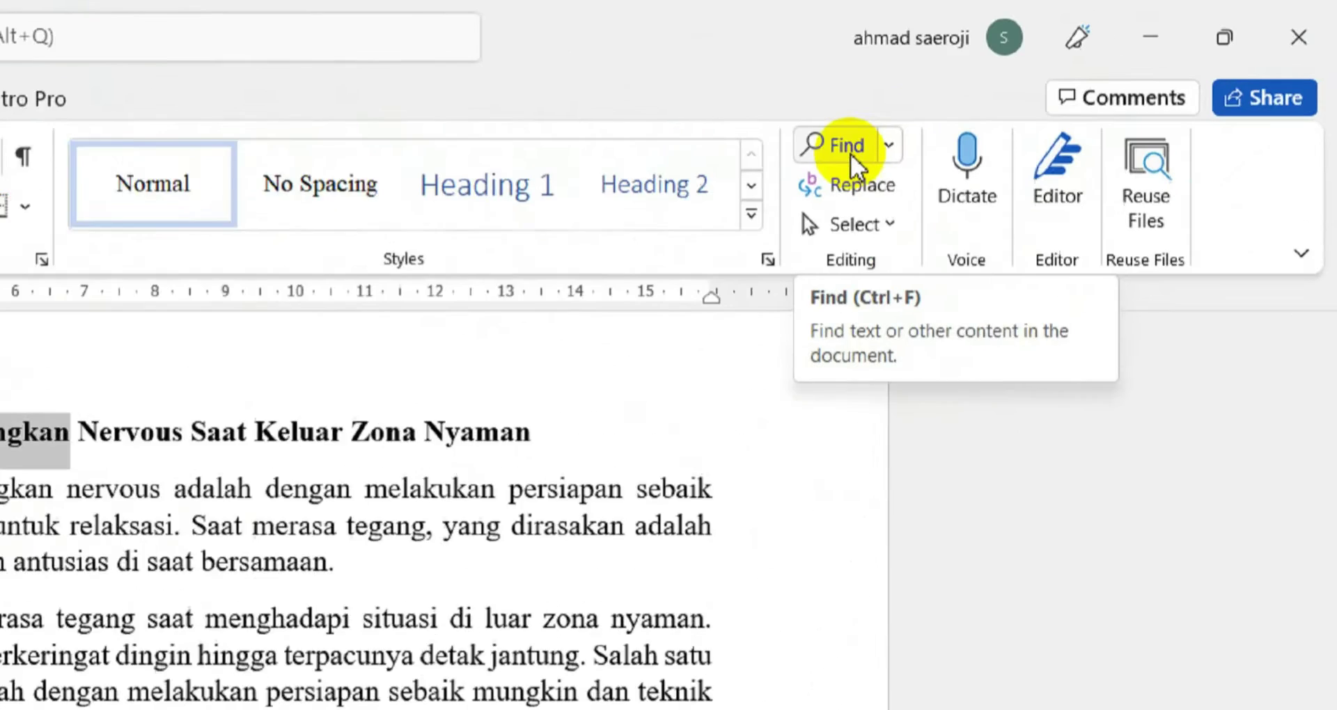
click(1064, 94)
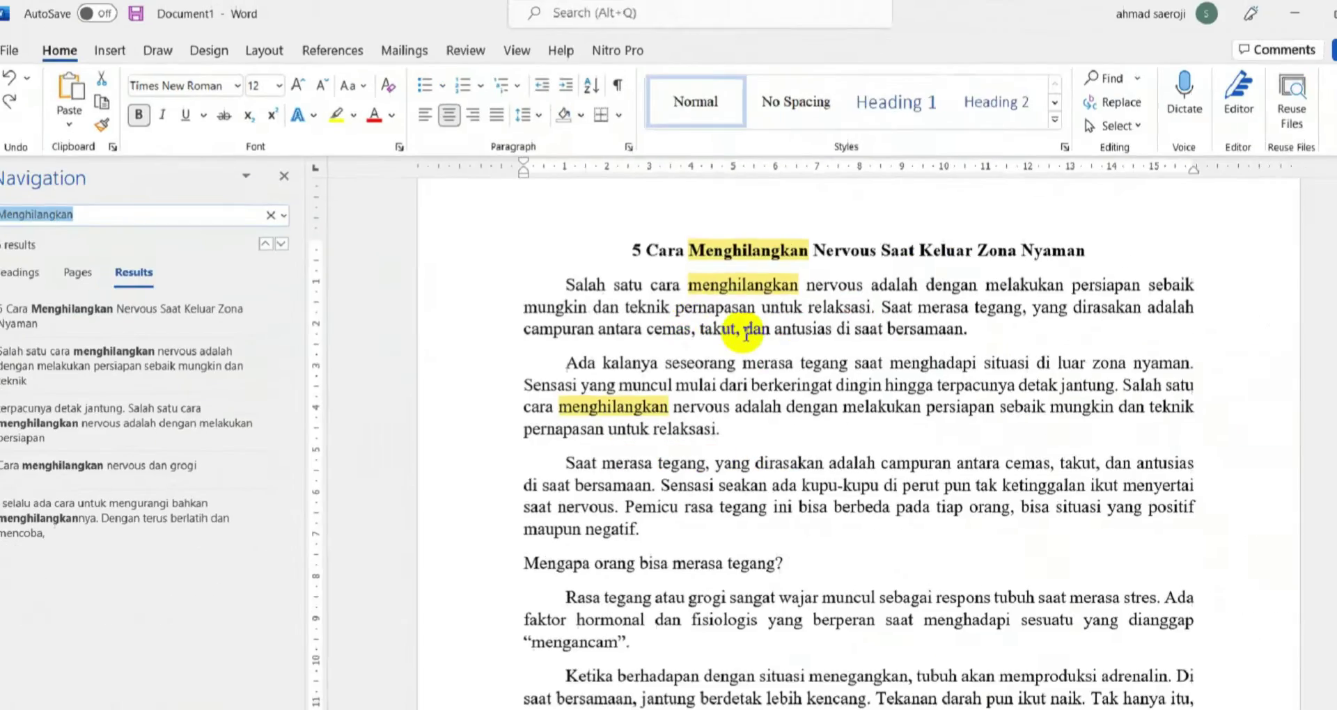
scroll(654, 332, down, 5)
scroll(620, 456, down, 5)
scroll(617, 455, down, 2)
scroll(606, 456, down, 5)
scroll(599, 457, down, 3)
scroll(601, 456, down, 6)
scroll(602, 457, up, 10)
scroll(603, 456, up, 5)
scroll(602, 456, up, 3)
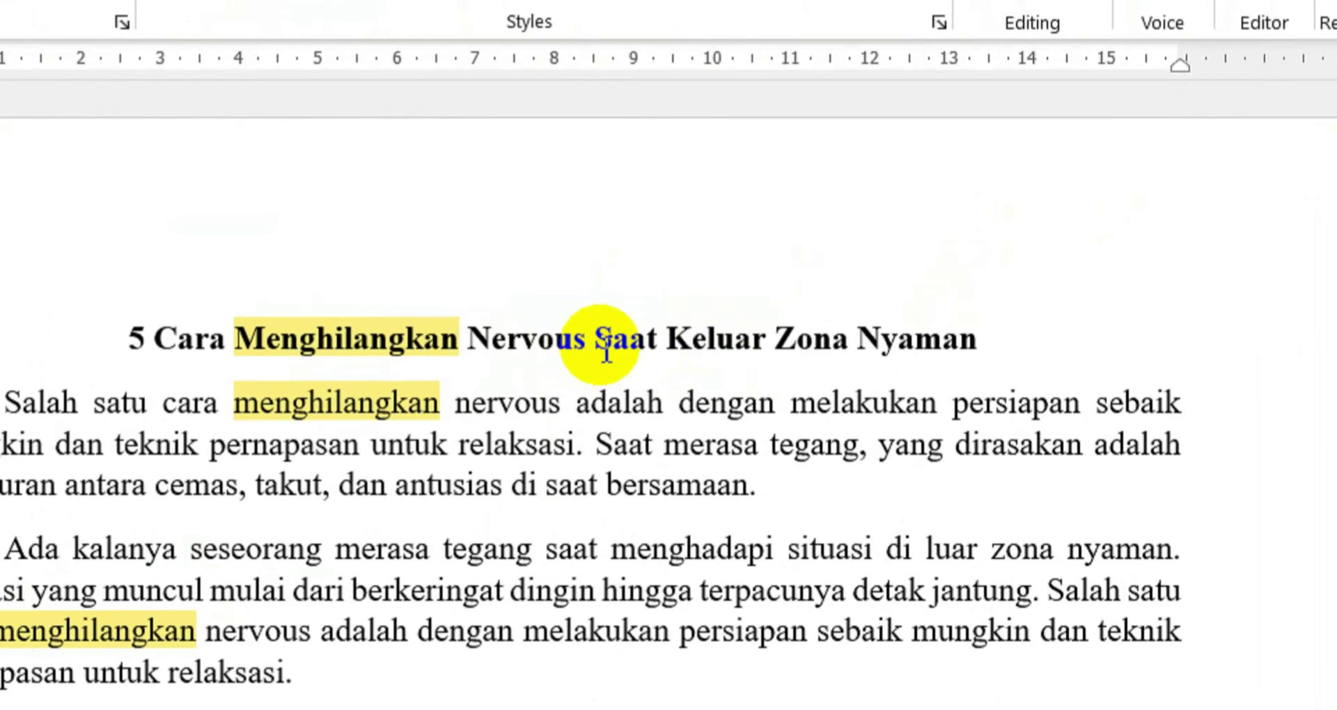
Select 'Zona Nyaman' in the title and search the article for it
click(776, 341)
drag(776, 341, 978, 353)
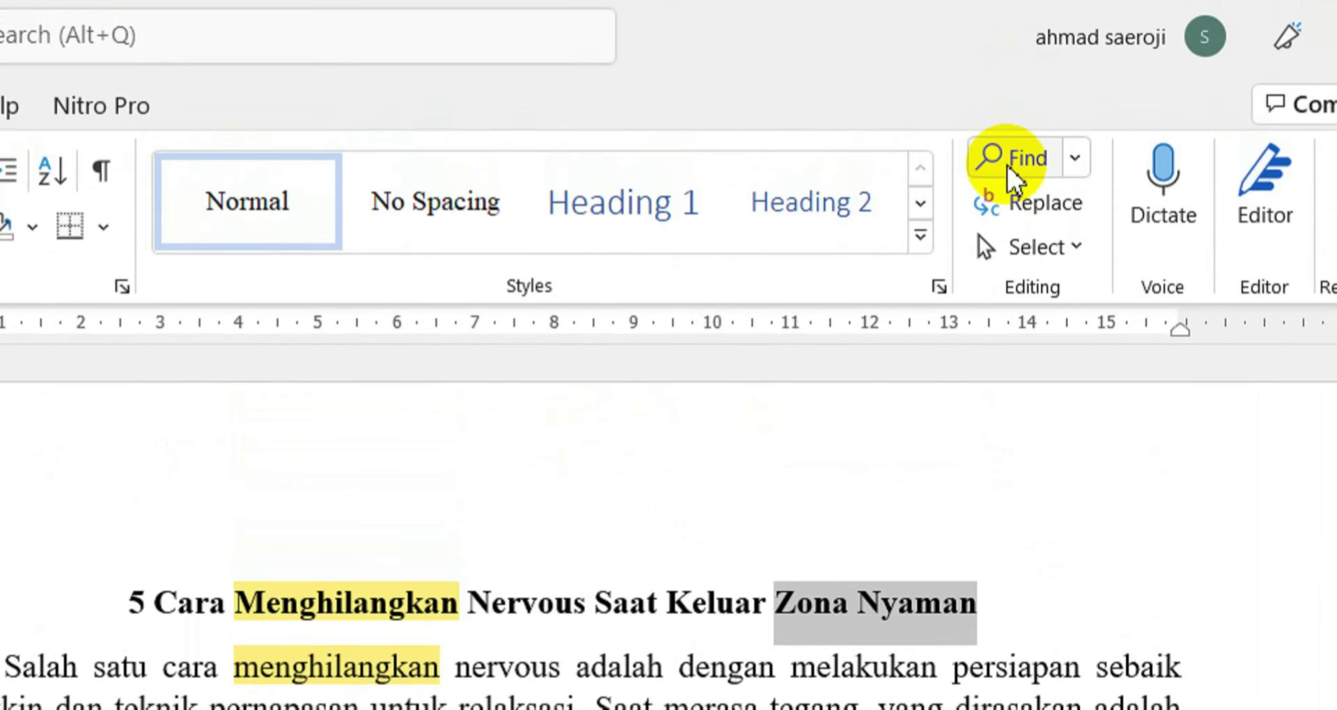
click(1007, 165)
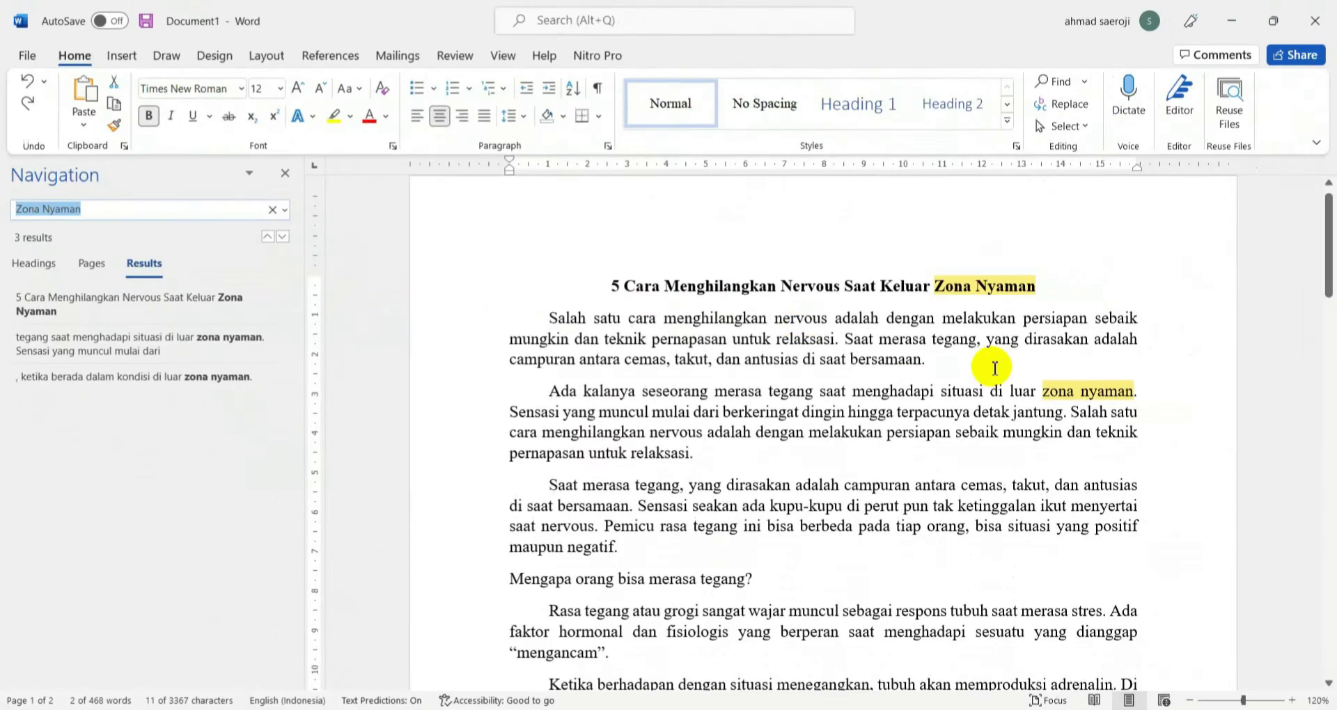
scroll(995, 368, down, 3)
scroll(994, 368, down, 5)
scroll(989, 362, down, 5)
scroll(1013, 415, down, 3)
scroll(910, 349, up, 3)
scroll(985, 352, up, 6)
scroll(985, 352, up, 6)
scroll(985, 352, up, 1)
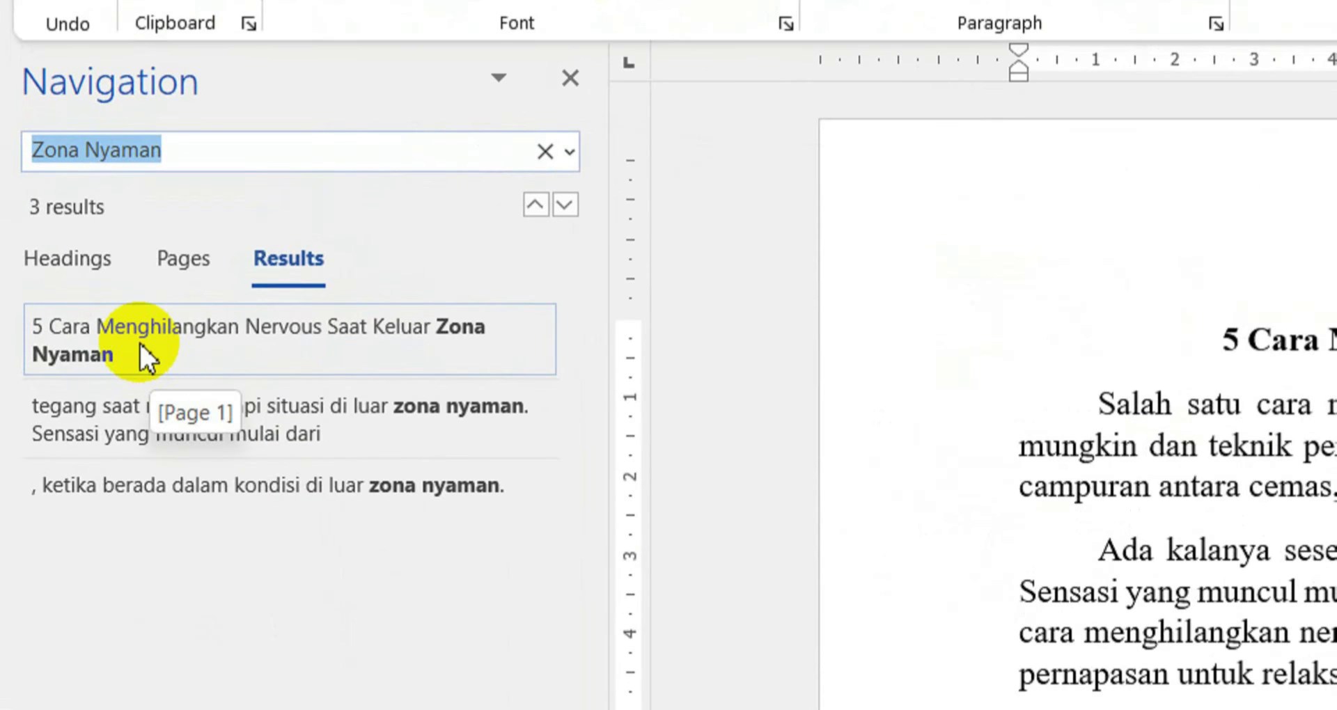
Check each of the three Zona Nyaman results, then bring up the Replace tab
click(140, 344)
click(146, 428)
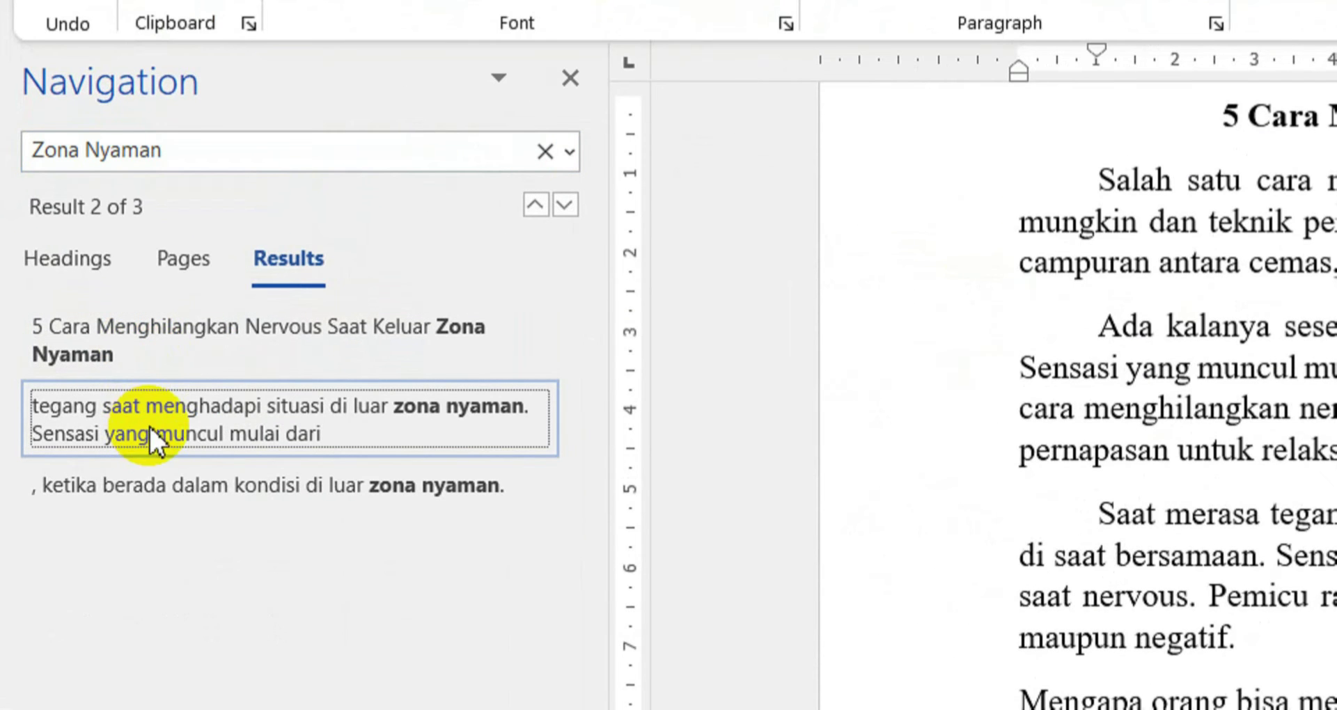
click(211, 509)
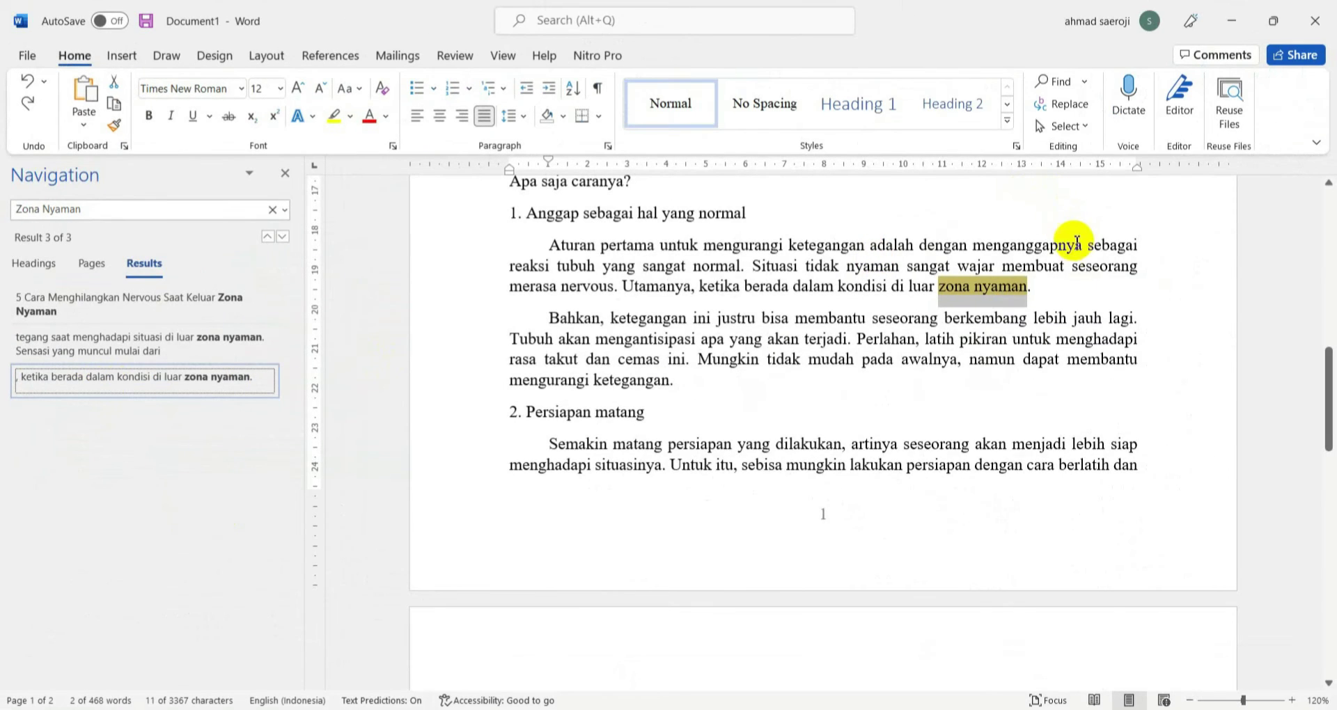
scroll(1059, 208, up, 1)
scroll(1066, 233, up, 3)
scroll(1072, 237, up, 7)
scroll(1079, 243, up, 3)
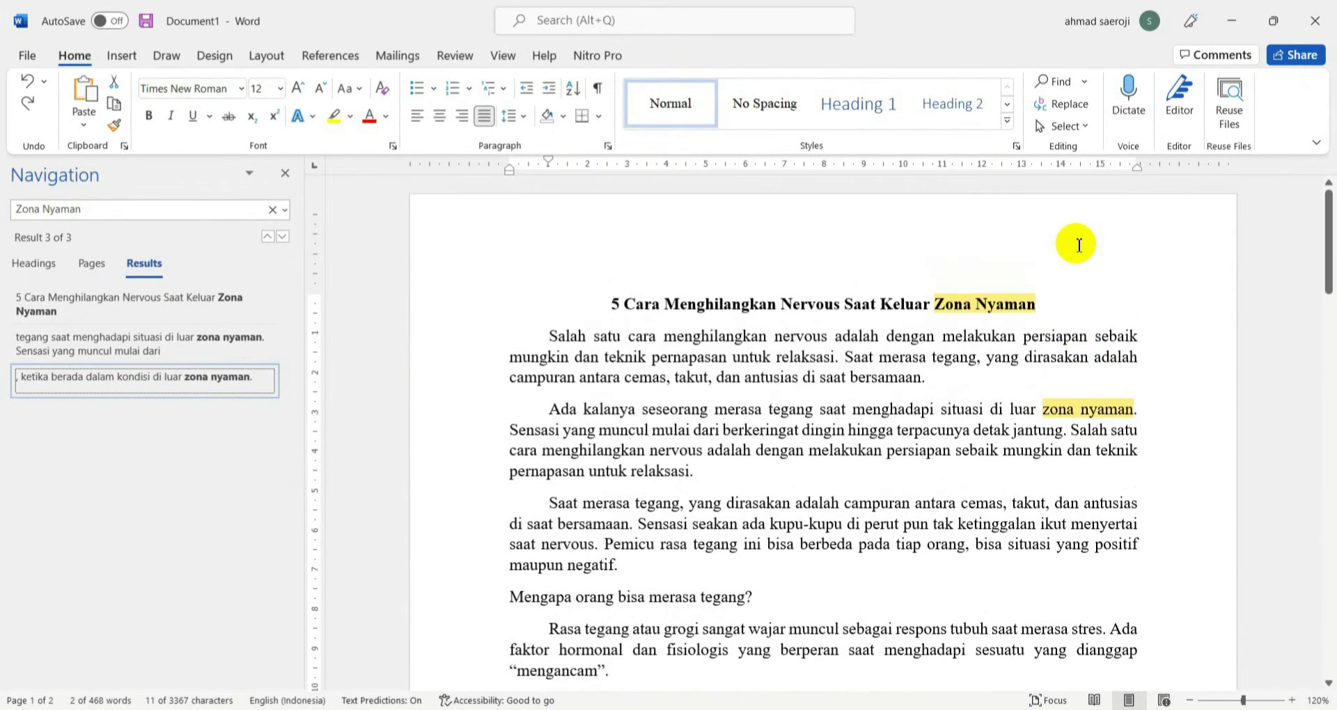
click(1057, 108)
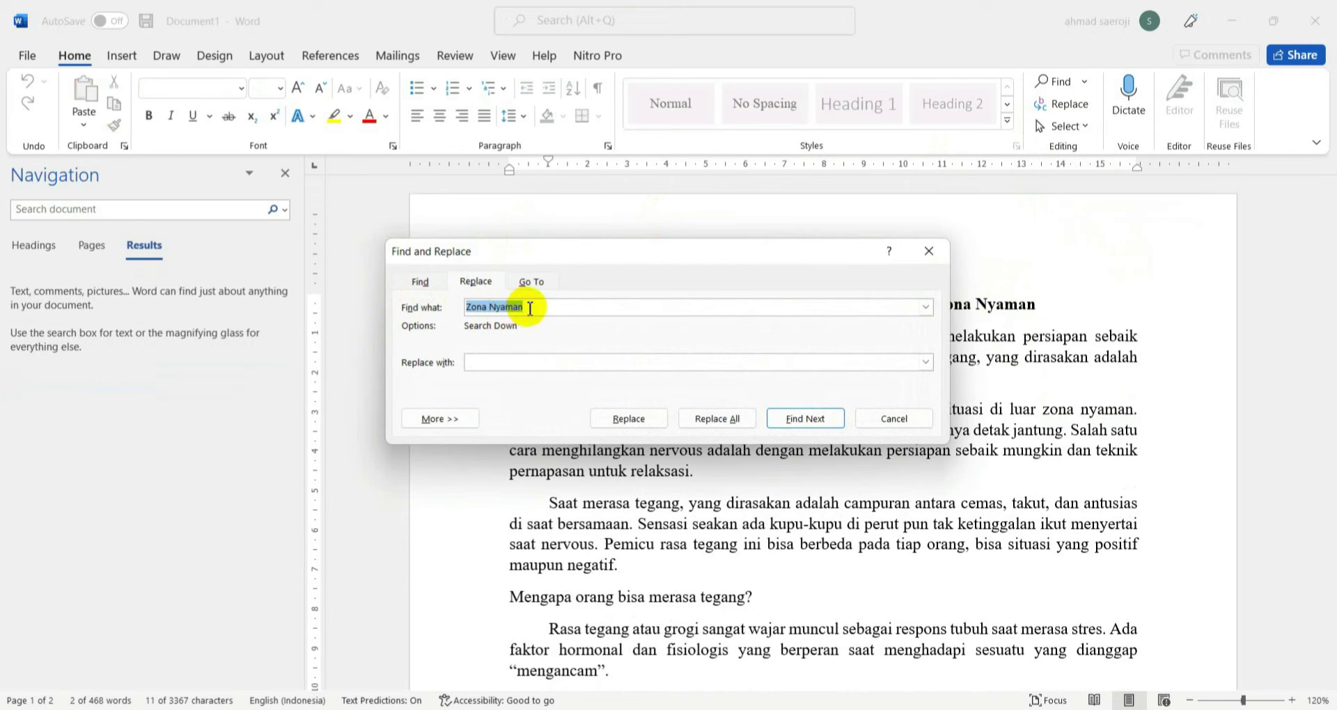
Replace all 'Zona Nyaman' with 'Zona Aman' from the document start, then close the dialog
click(508, 362)
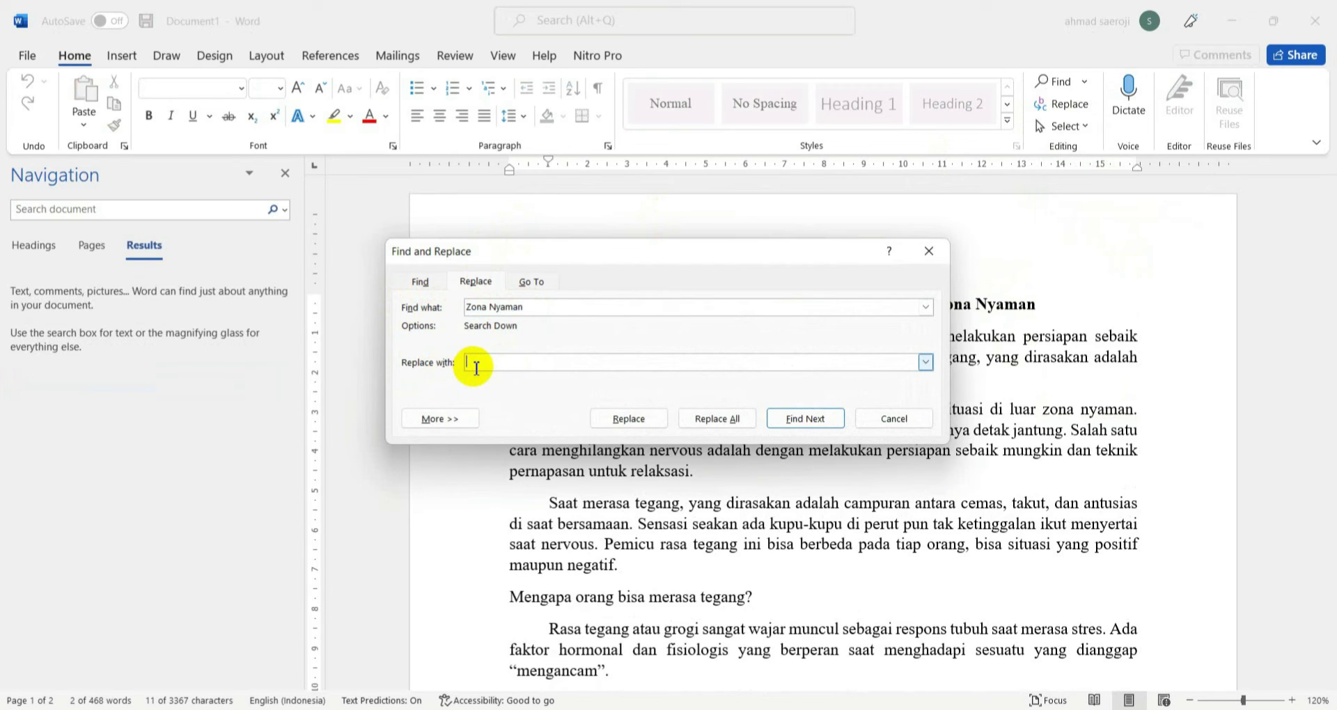
text(Zona Aman)
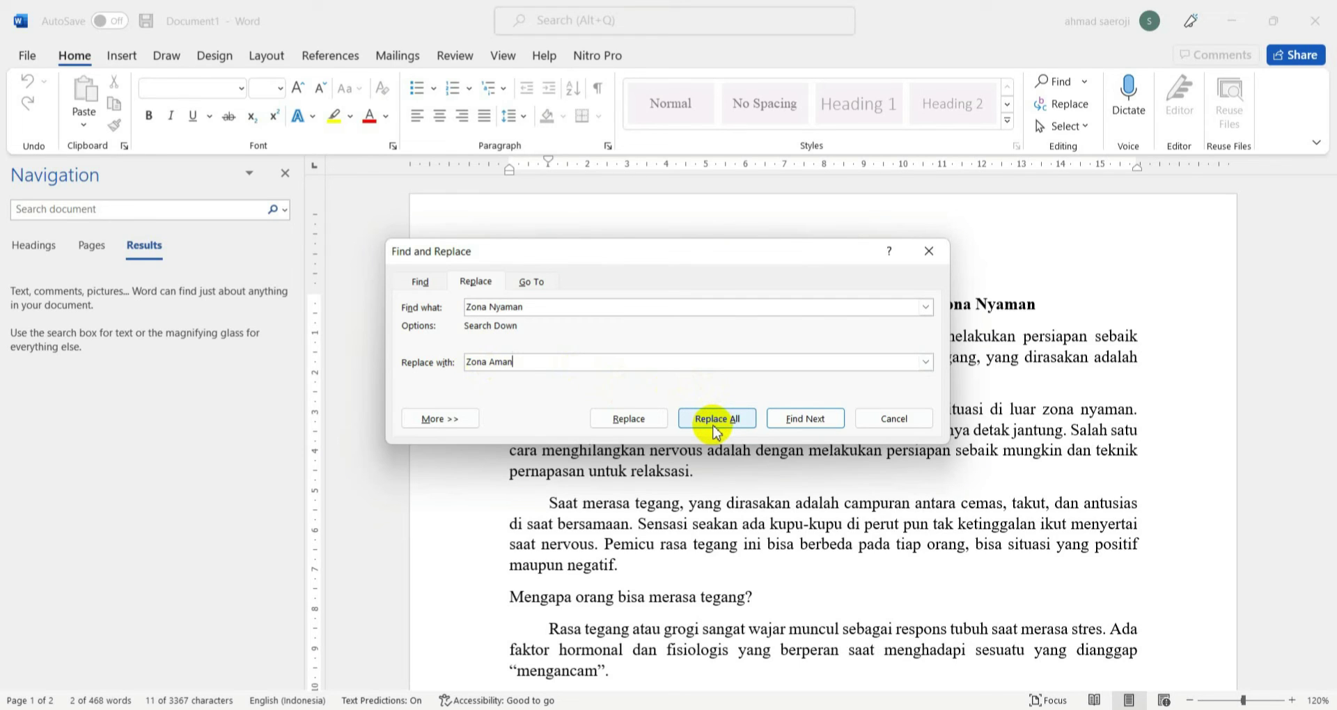
click(713, 422)
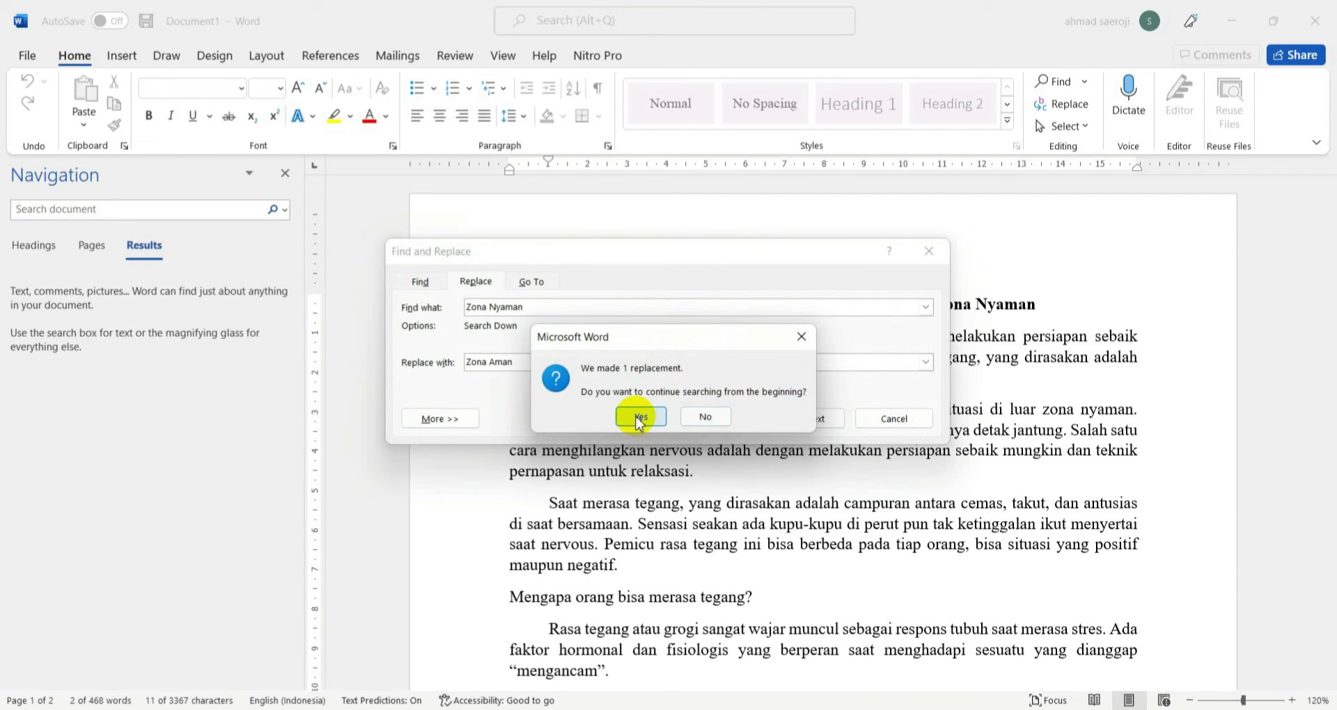
click(640, 420)
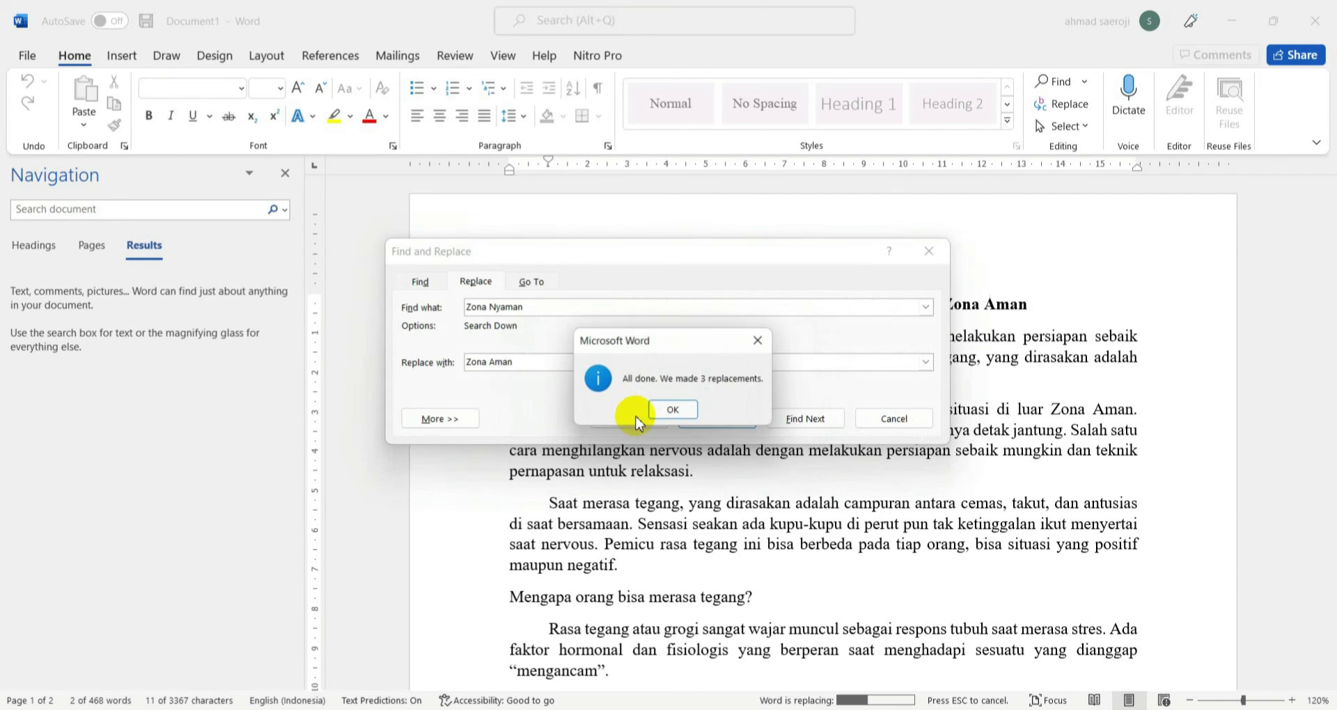
click(674, 411)
click(928, 252)
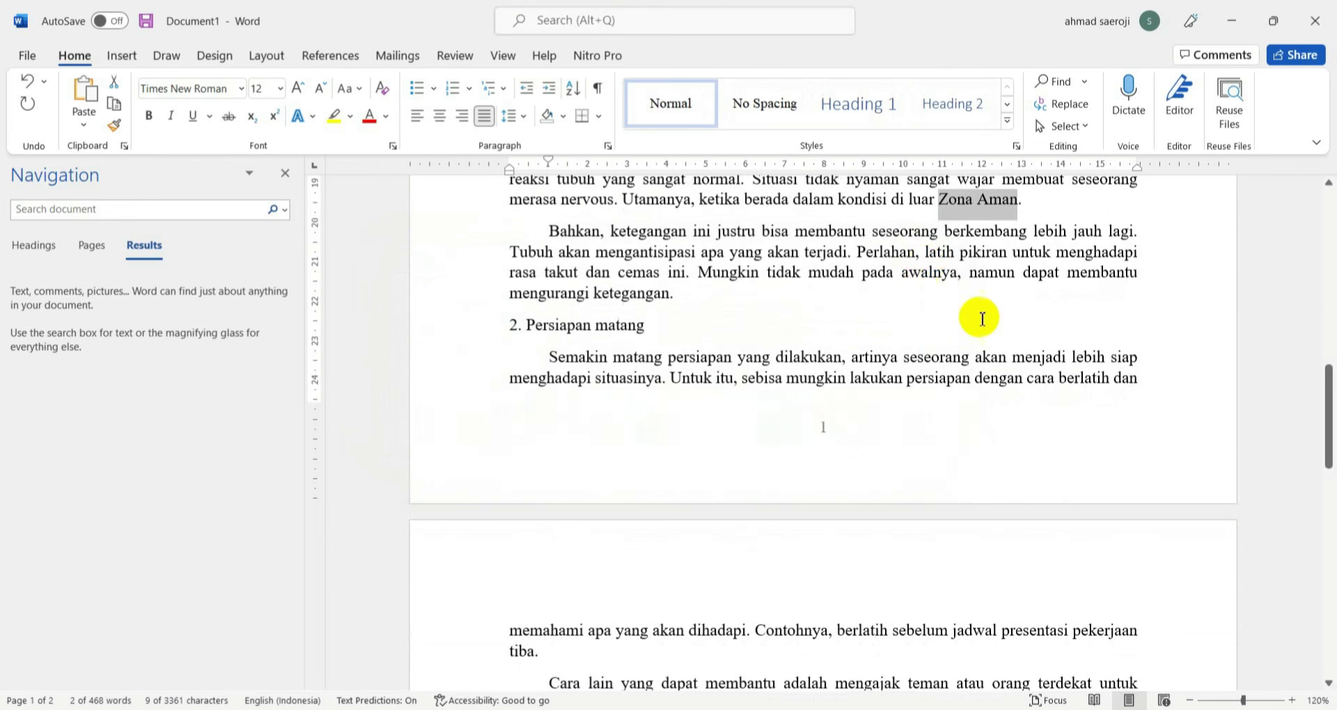
scroll(982, 319, up, 5)
scroll(975, 317, up, 5)
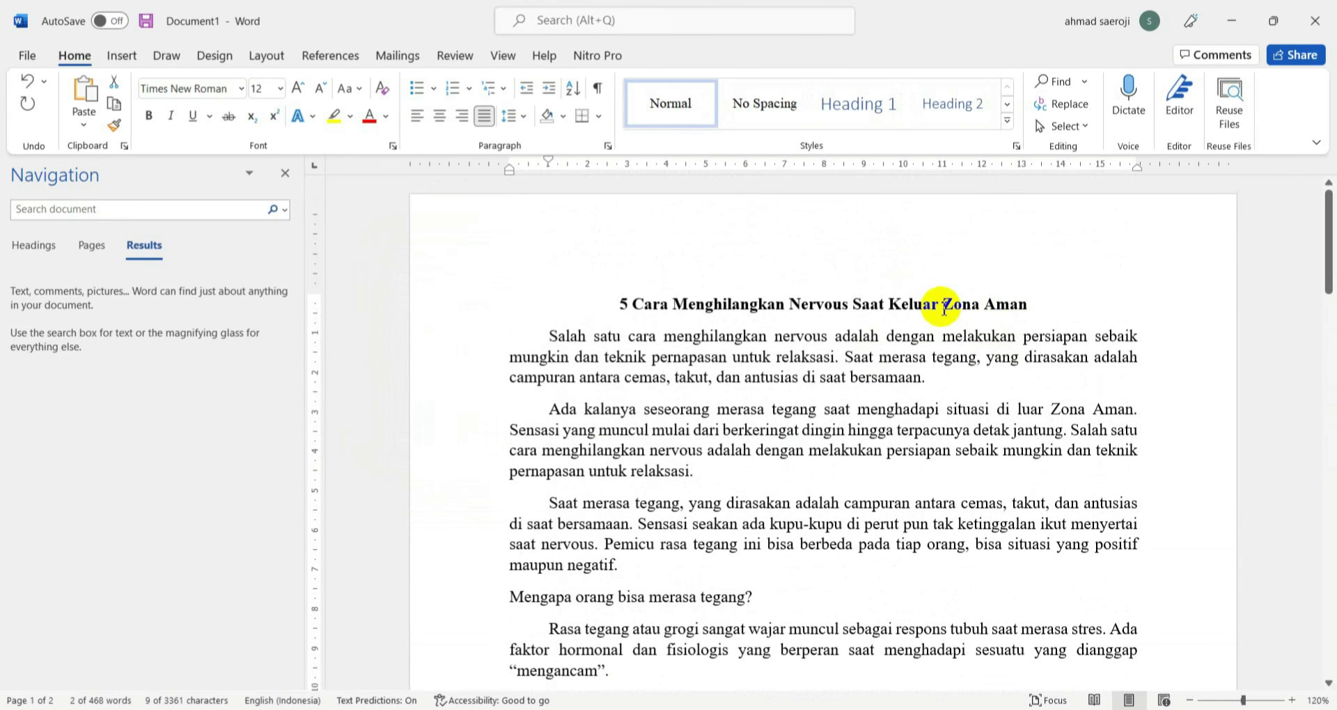
drag(942, 307, 1035, 305)
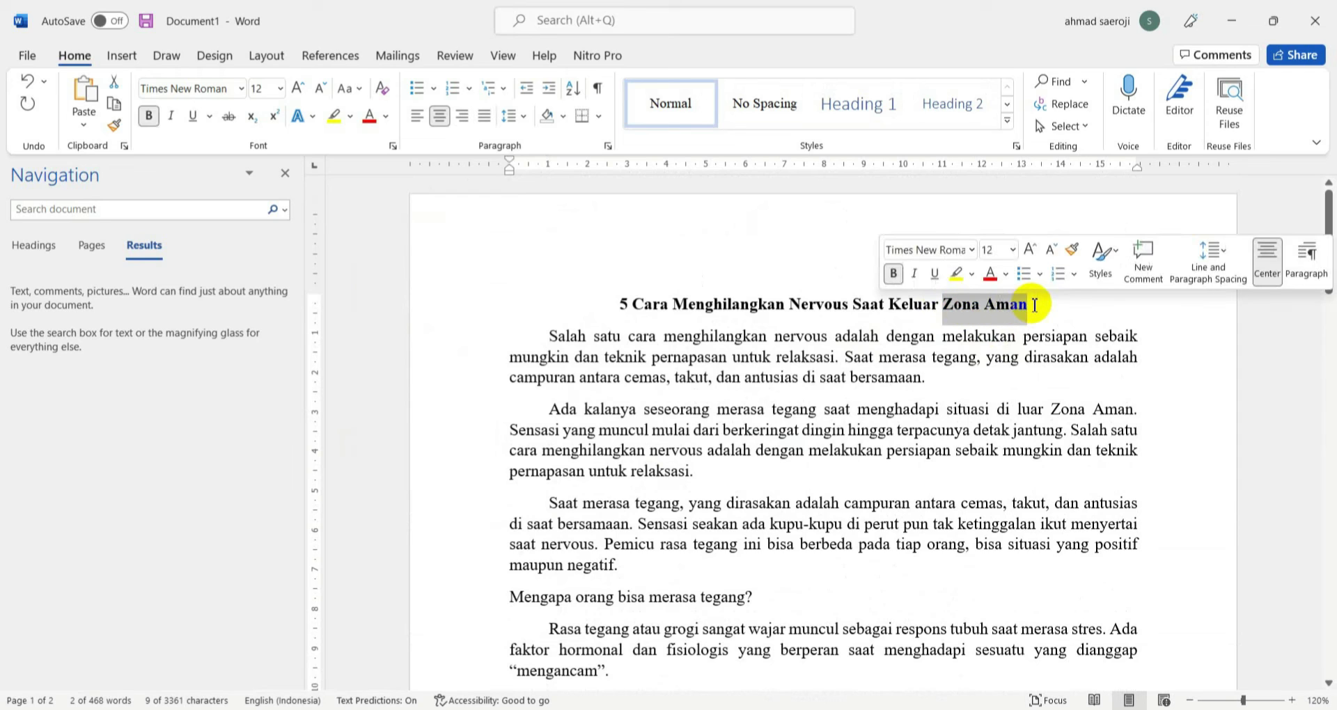